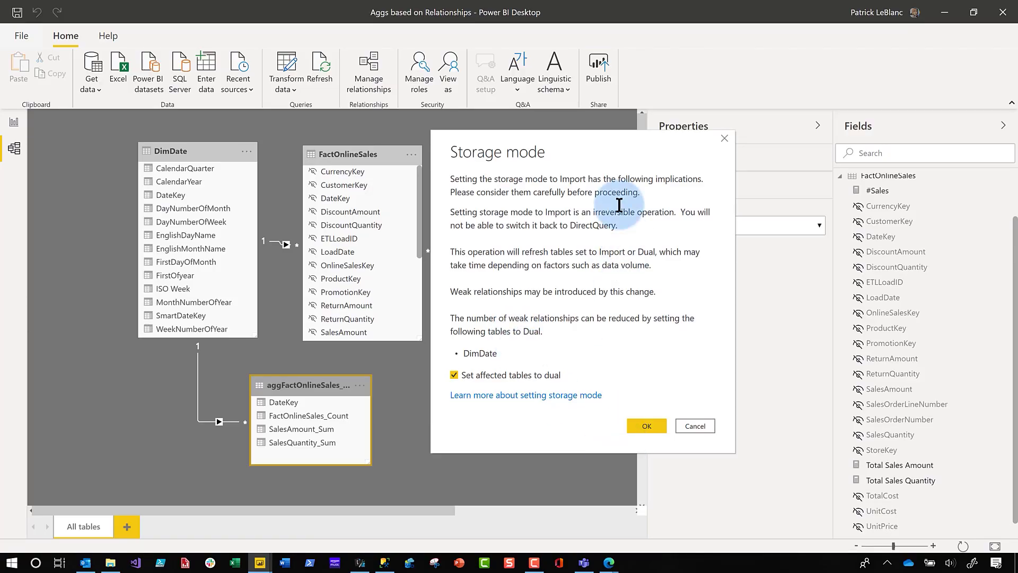
Confirm switching the aggregation table to Import, keeping affected tables set to Dual.
left_click_drag(616, 159, 418, 126)
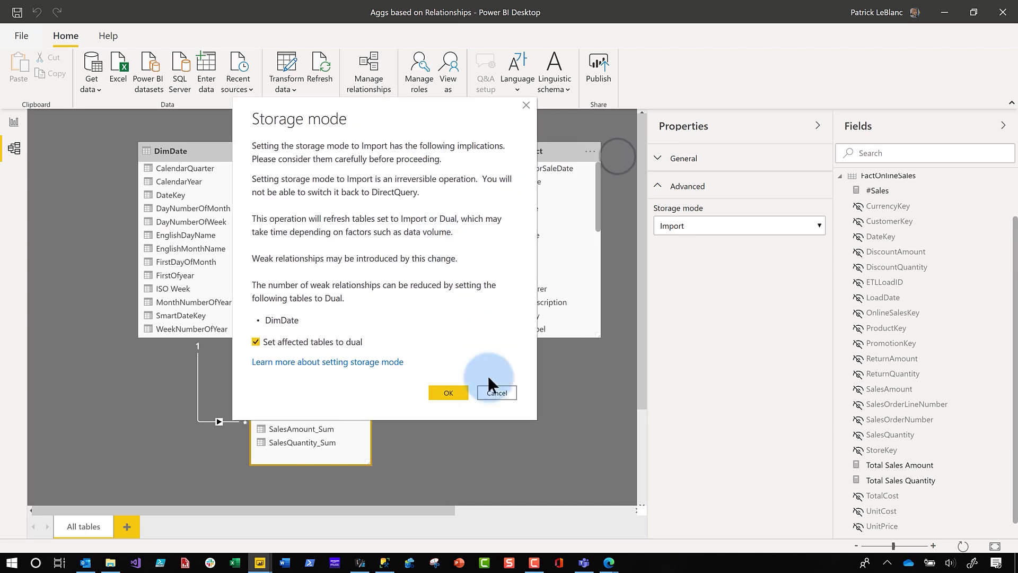
left_click(447, 387)
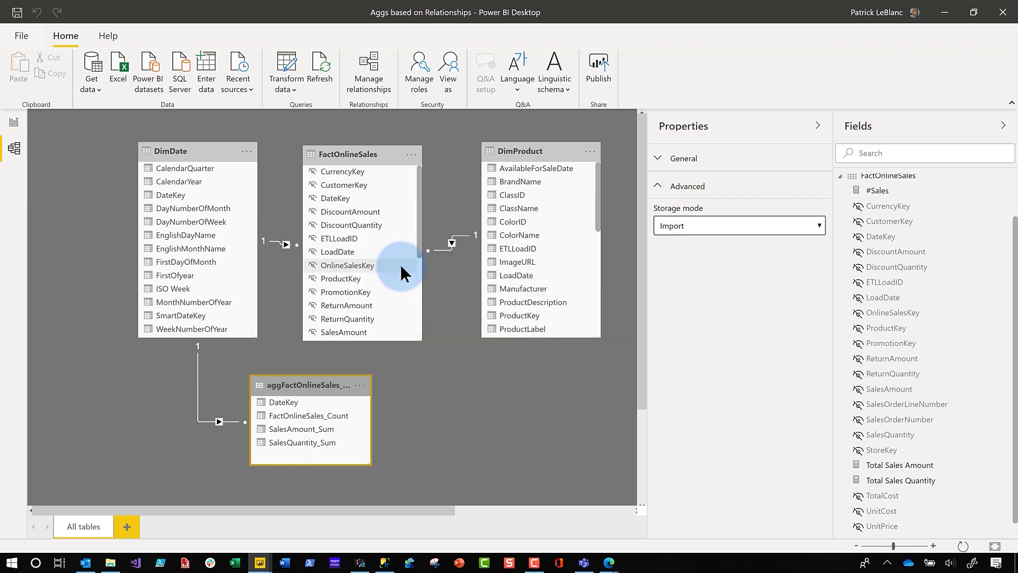
Check Storage mode of aggFactOnlineSales_Date (Import), DimDate (Dual) and FactOnlineSales (DirectQuery).
left_click(329, 387)
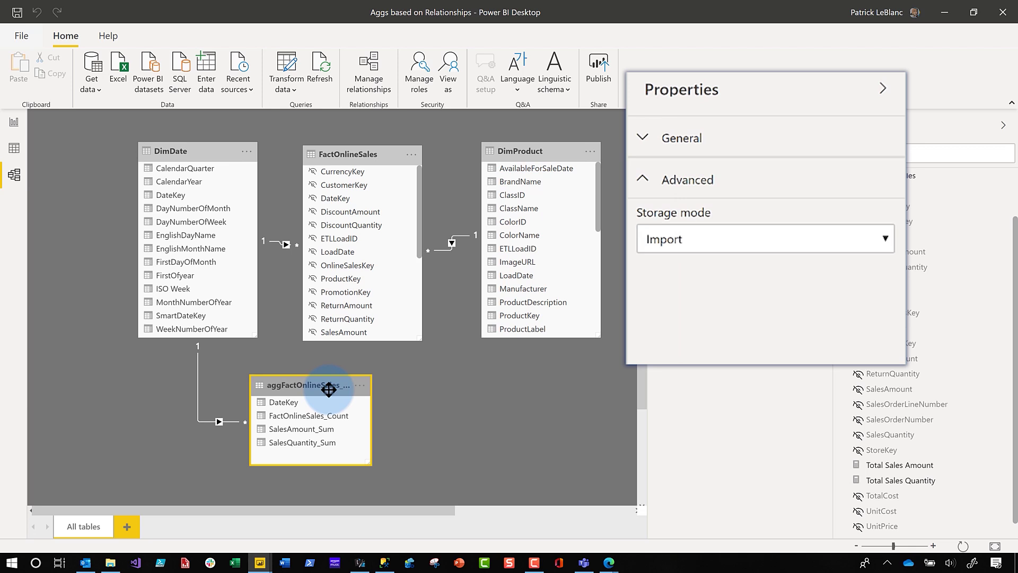
left_click(205, 154)
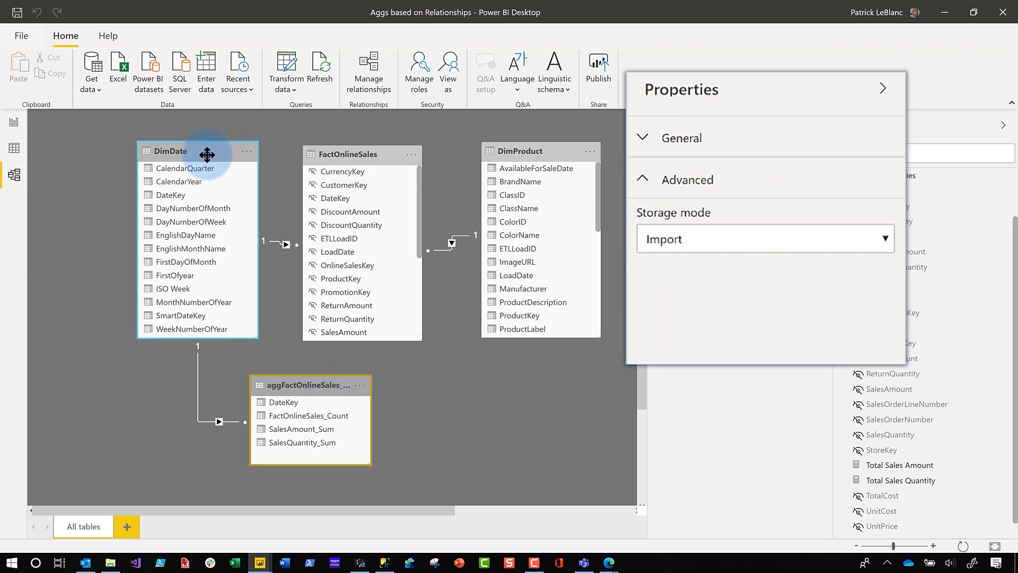
left_click(341, 153)
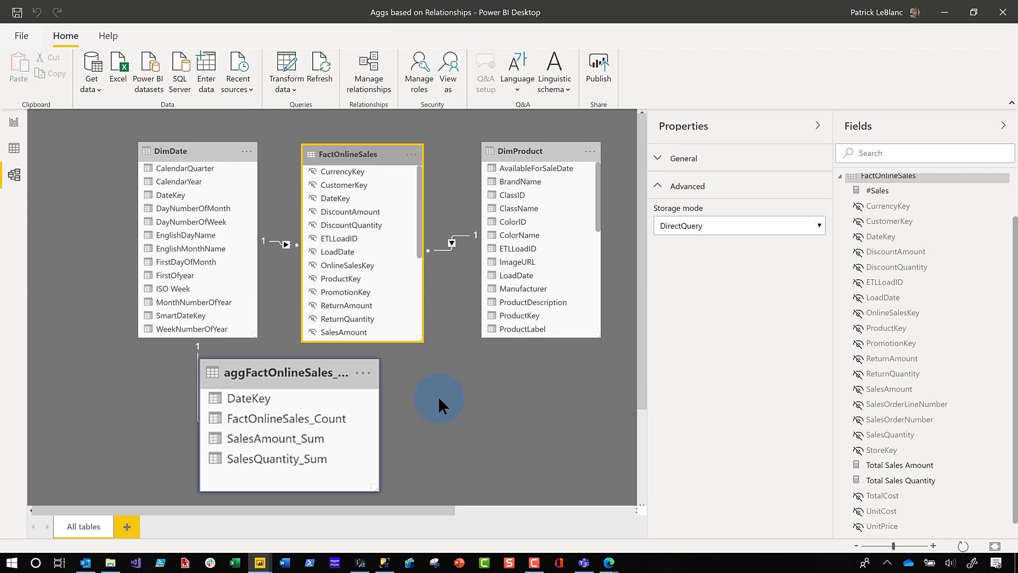
left_click(363, 374)
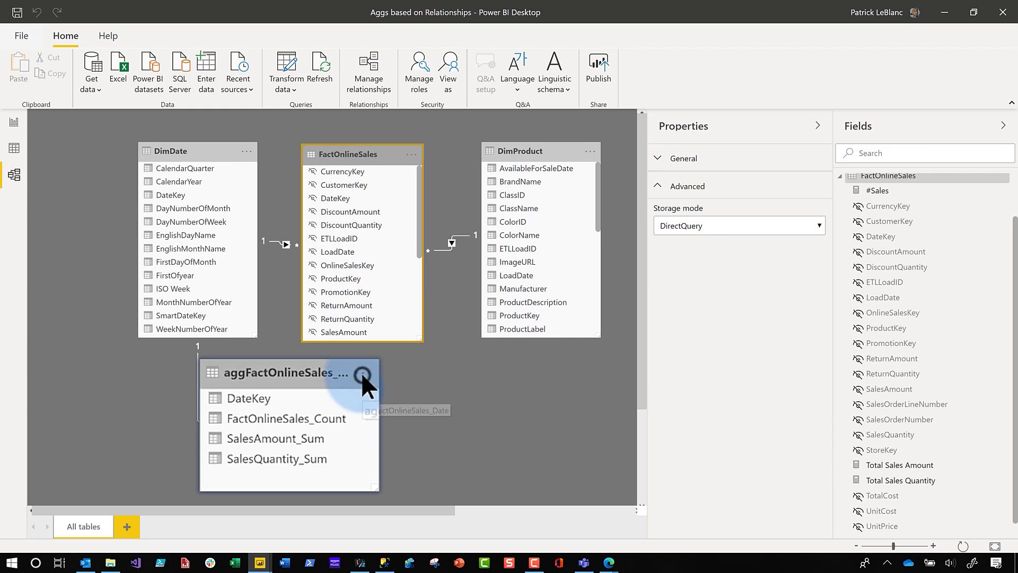
left_click(363, 373)
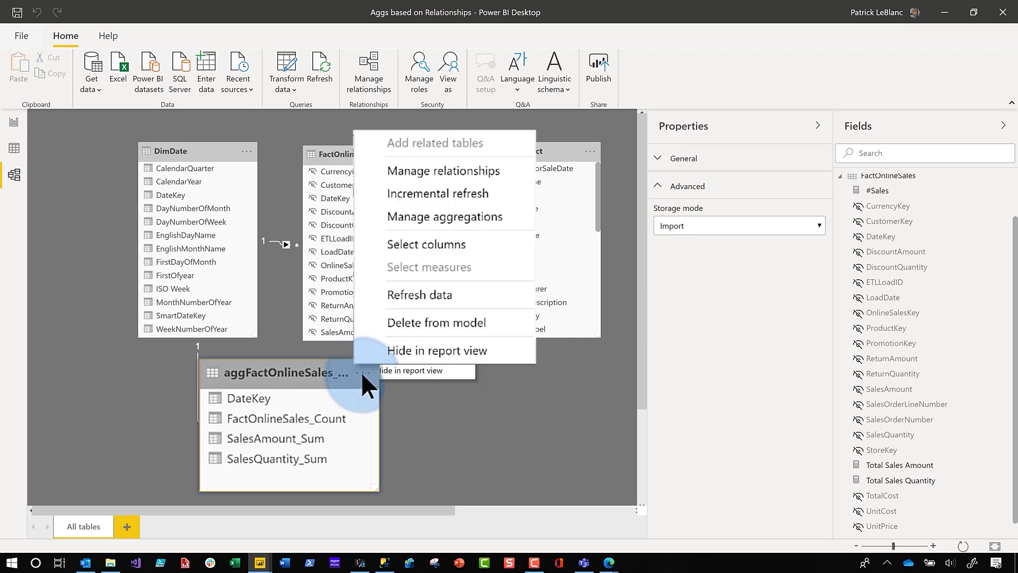
In Manage aggregations, map SalesAmount_Sum as Sum of FactOnlineSales SalesAmount.
left_click(458, 221)
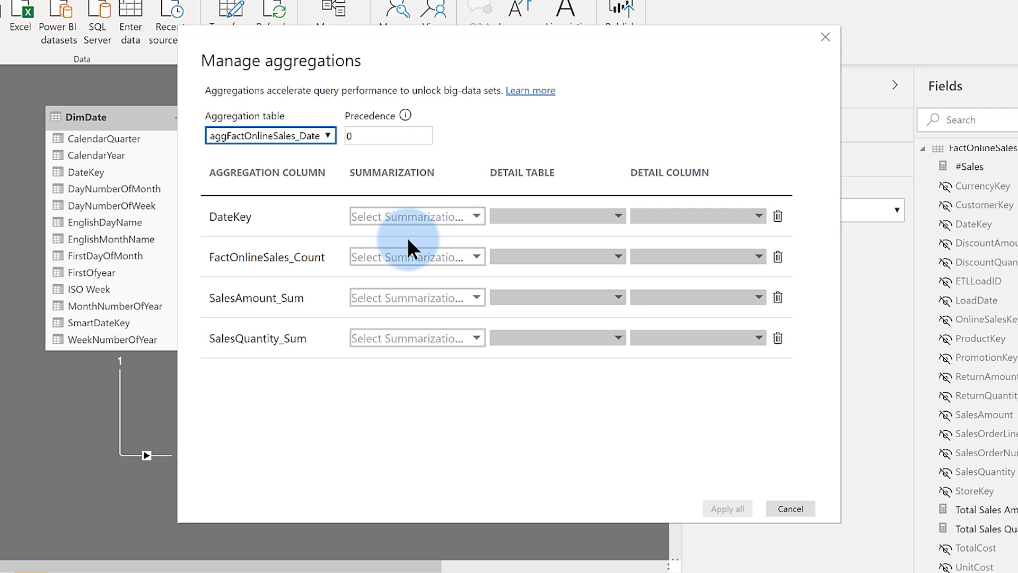
left_click(377, 298)
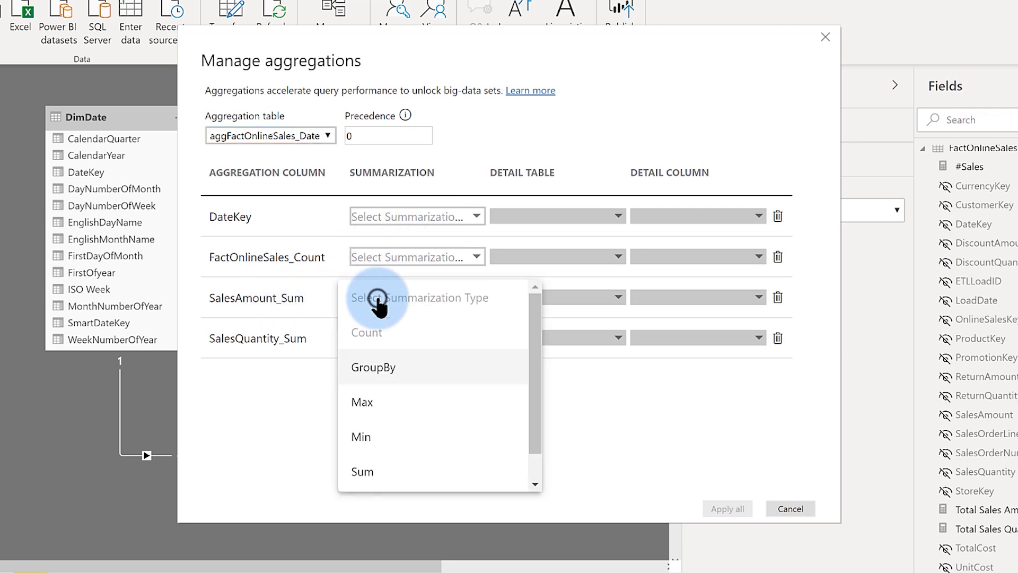
left_click(364, 474)
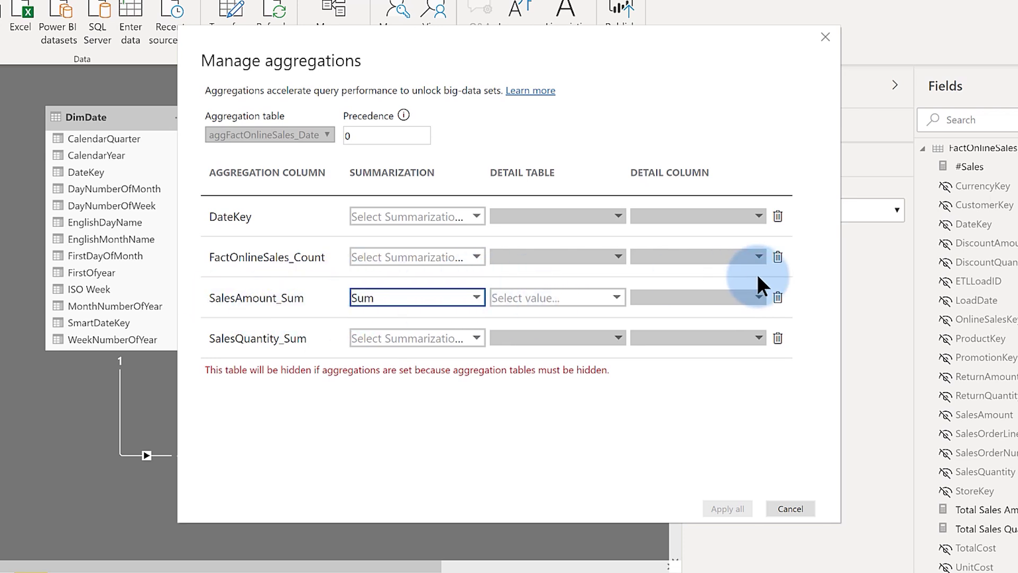
left_click(579, 301)
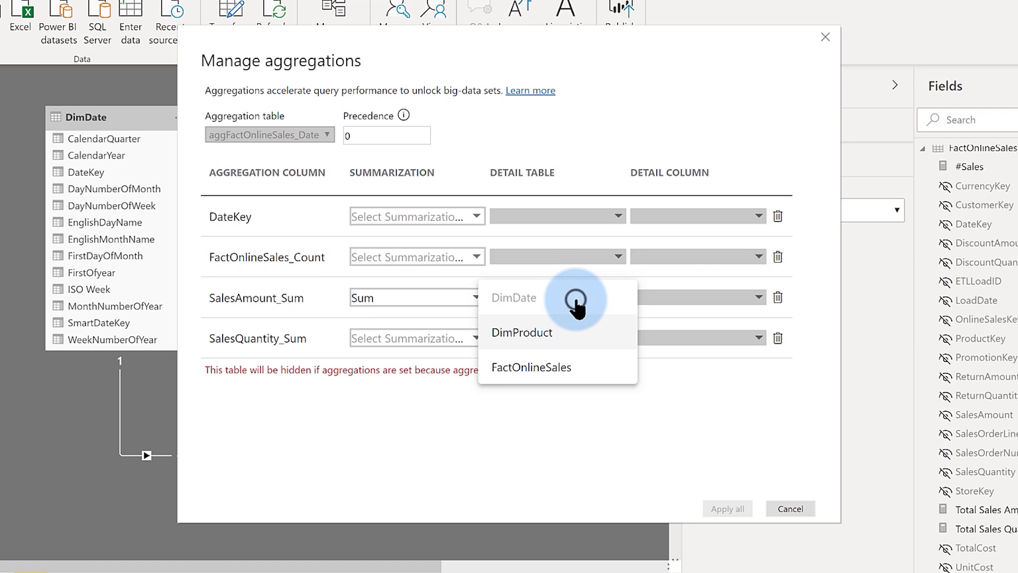
left_click(552, 370)
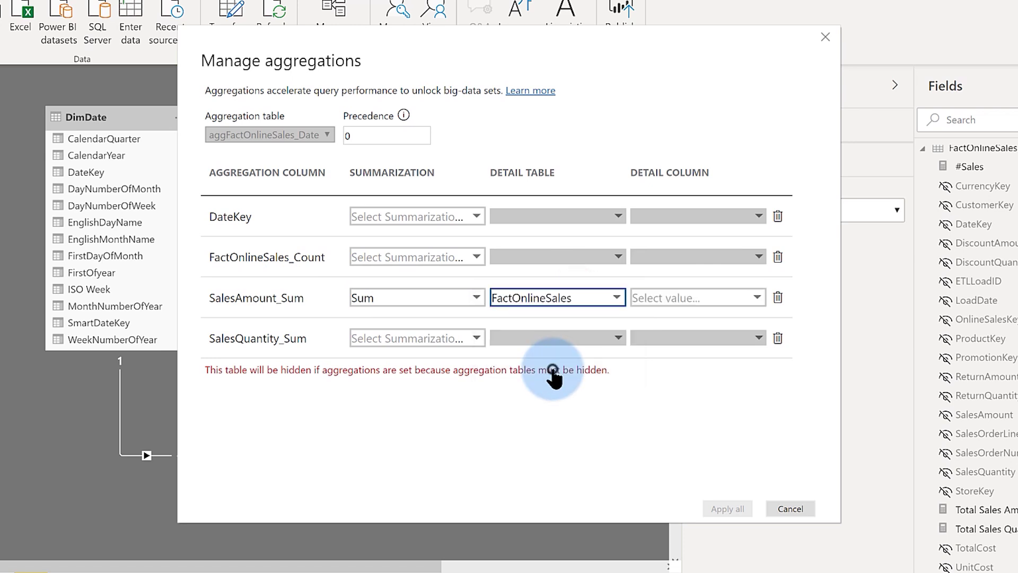
left_click(681, 306)
scroll(710, 378, "down", 5)
scroll(711, 403, "down", 2)
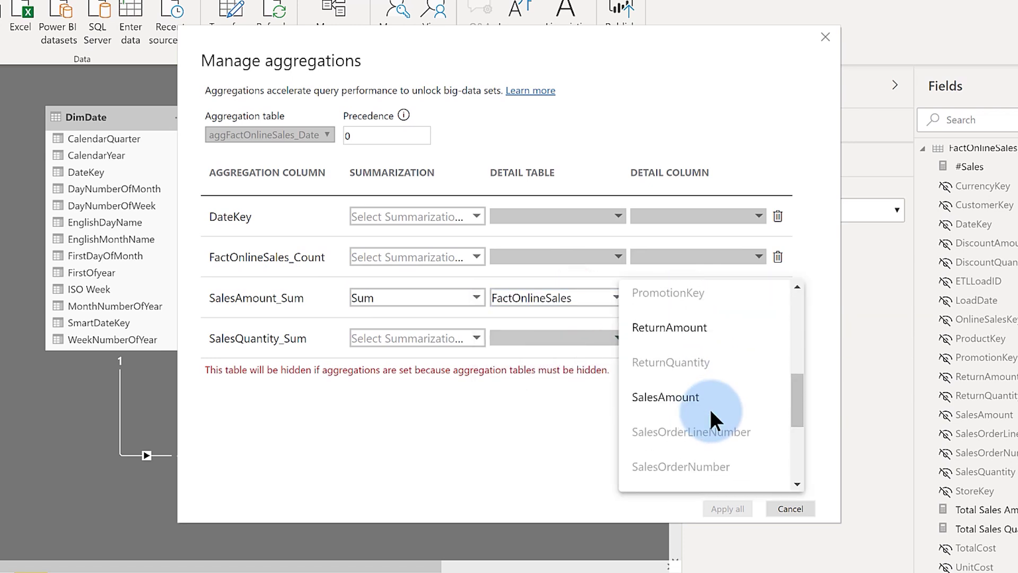
left_click(694, 385)
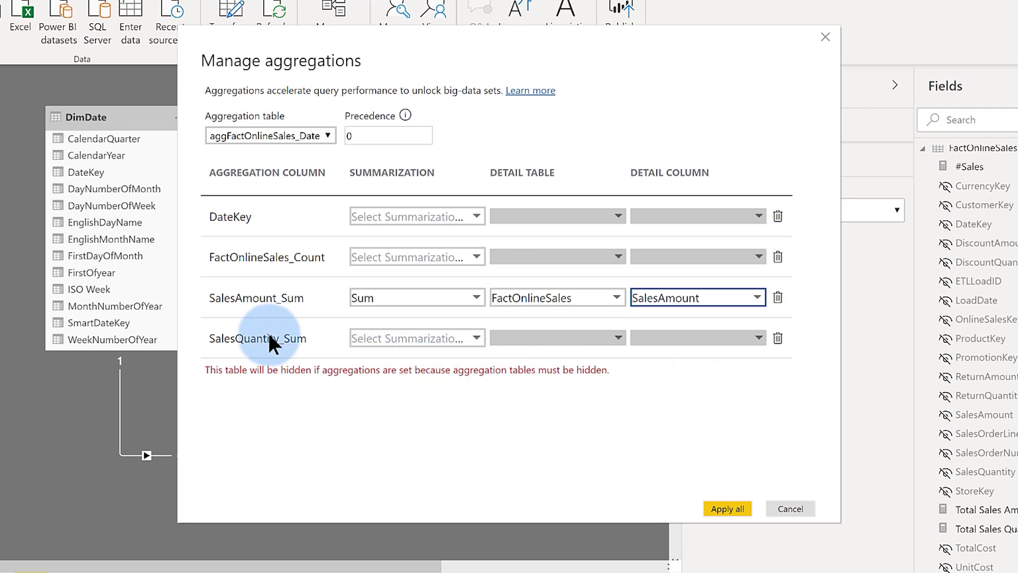
Map SalesQuantity_Sum as Sum of FactOnlineSales SalesQuantity.
left_click(398, 339)
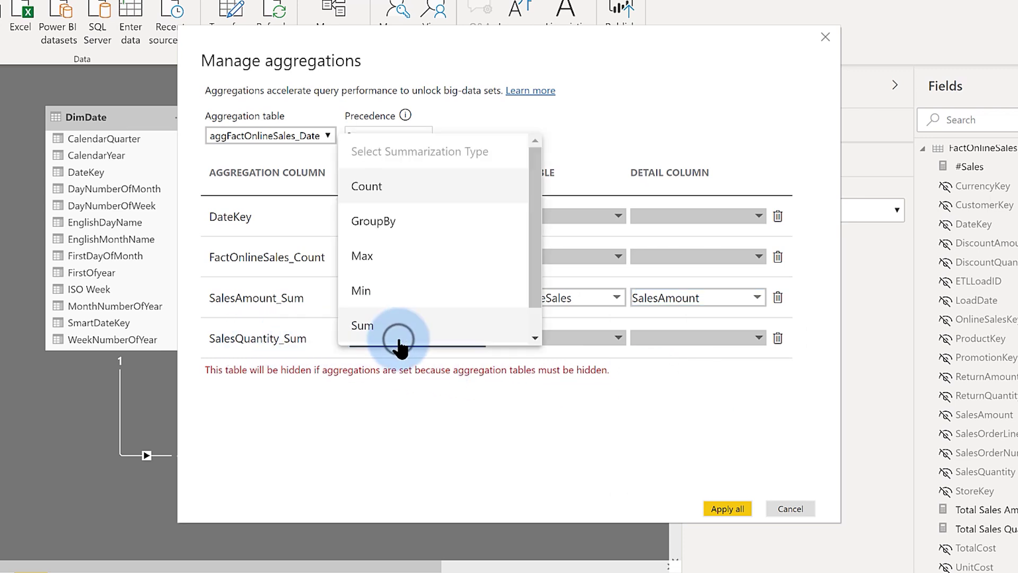
left_click(387, 336)
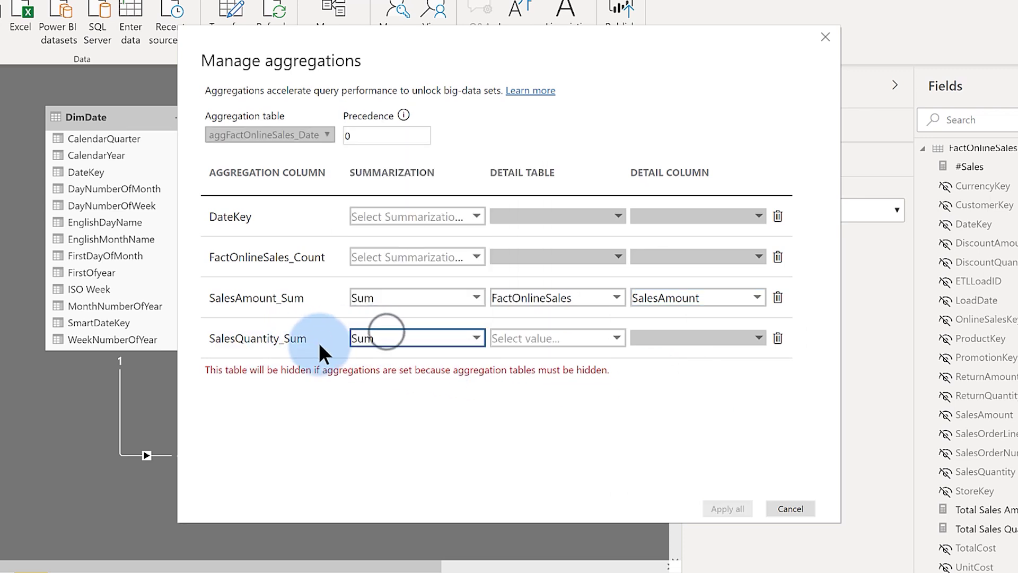
left_click(511, 342)
left_click(531, 407)
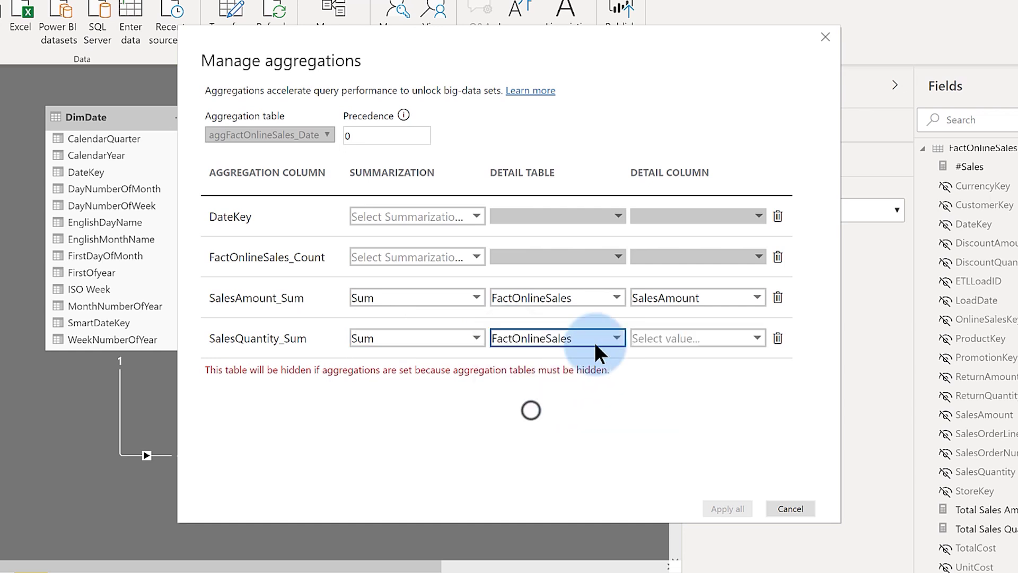
left_click(651, 339)
scroll(702, 326, "down", 8)
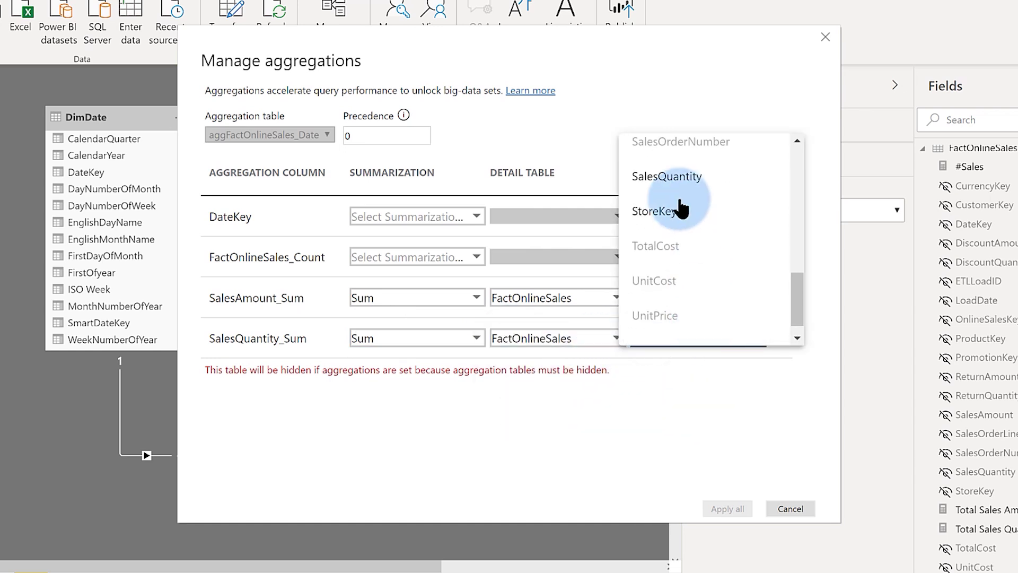
left_click(677, 180)
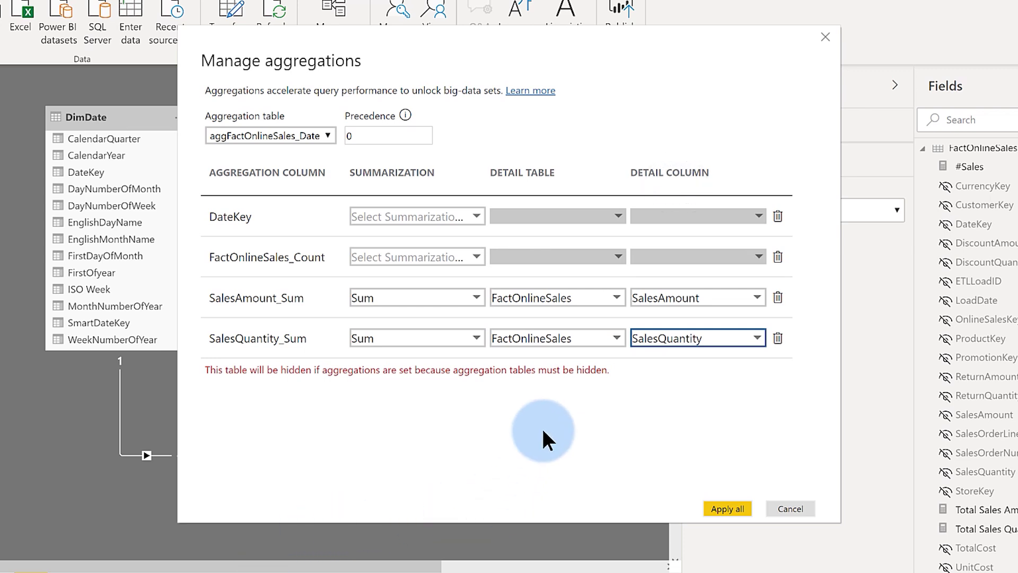
Set FactOnlineSales_Count to Count table rows with detail table FactOnlineSales.
left_click(446, 255)
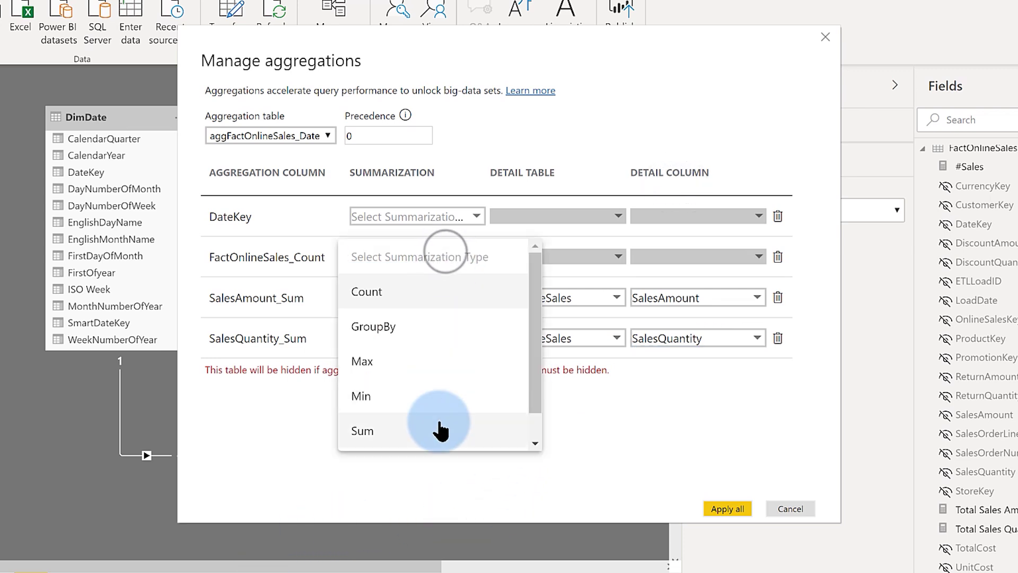
scroll(440, 431, "down", 1)
left_click(397, 438)
left_click(581, 257)
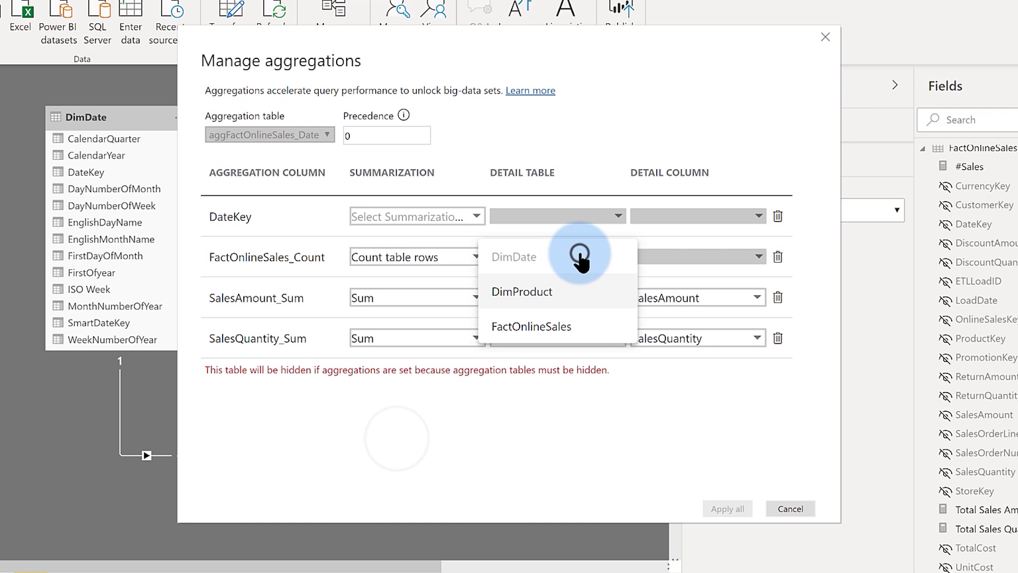
left_click(536, 326)
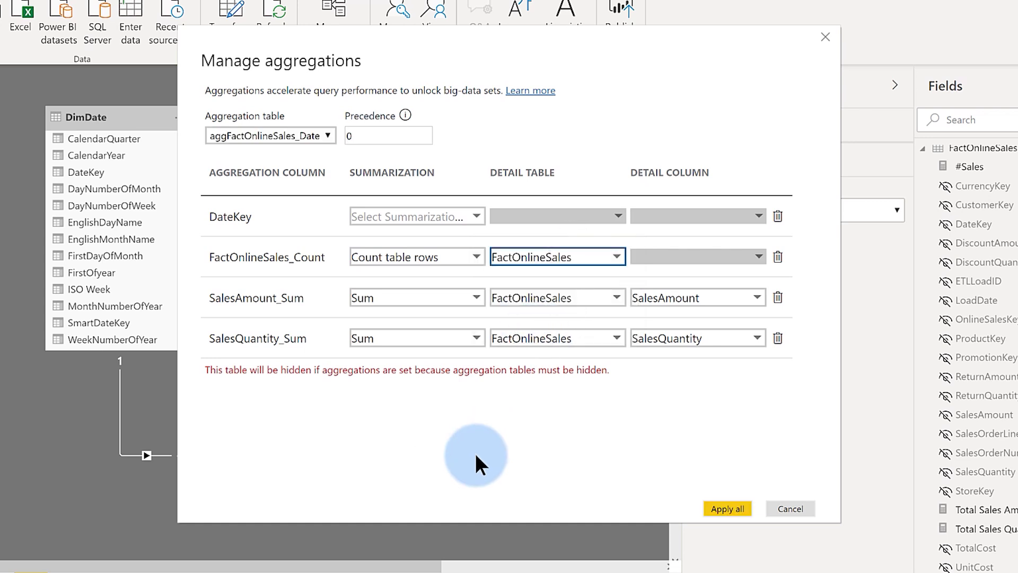
Leave DateKey's summarization unset and apply all aggregation mappings.
left_click(472, 217)
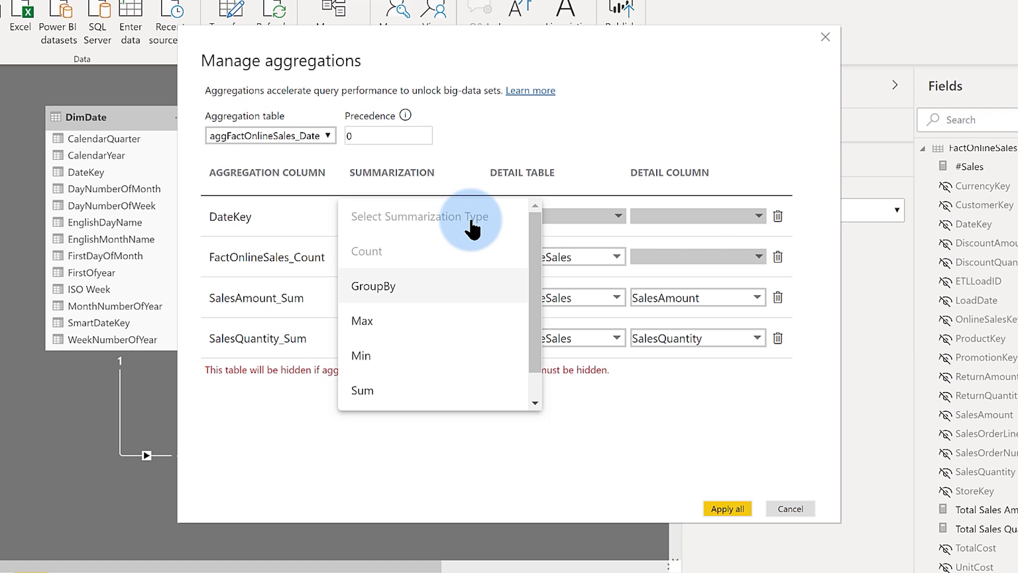
left_click(655, 431)
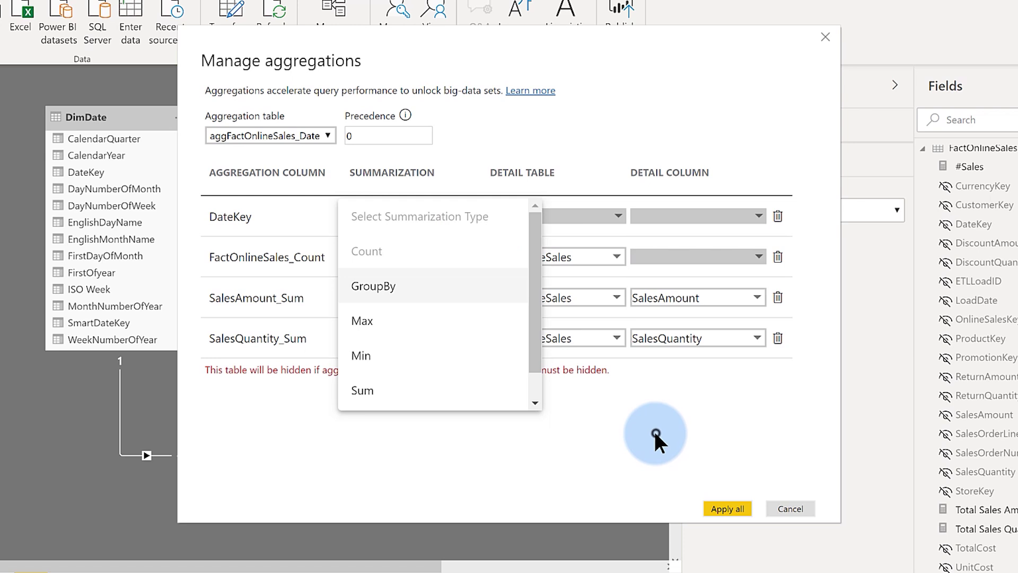
left_click(729, 508)
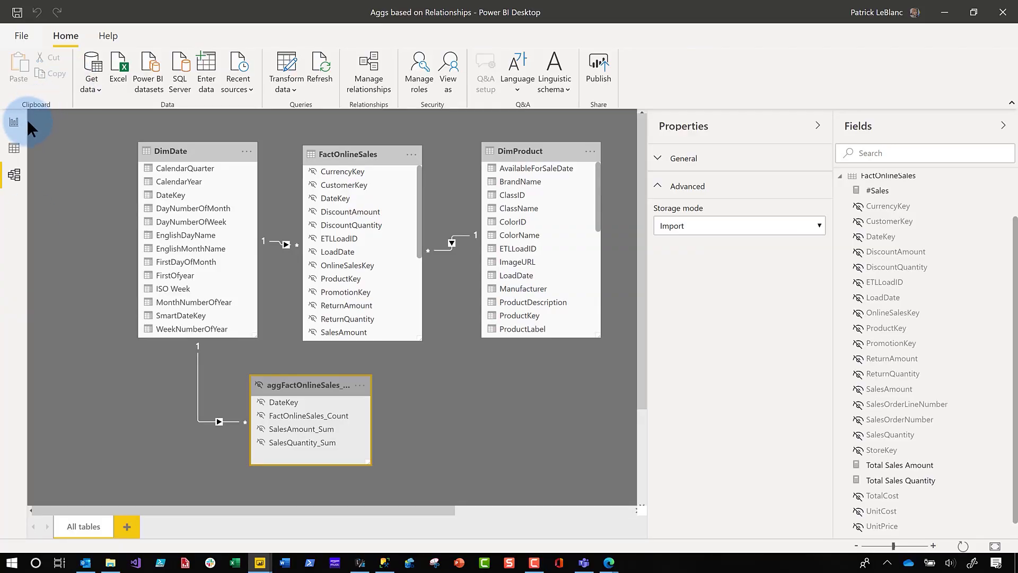
On the report page, clear the DAX Studio cache, then record and refresh visuals in Performance analyzer.
left_click(14, 124)
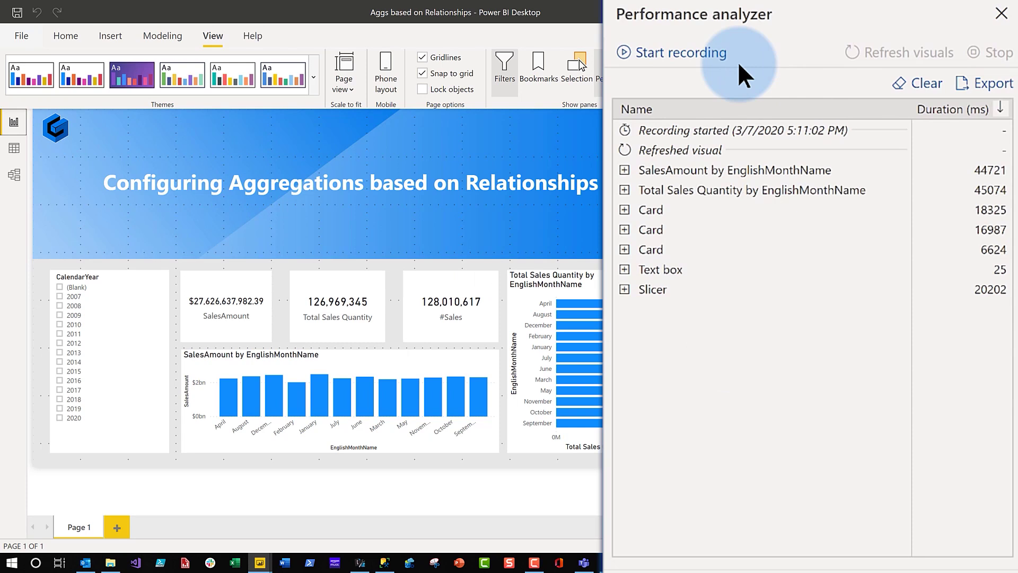
left_click(361, 562)
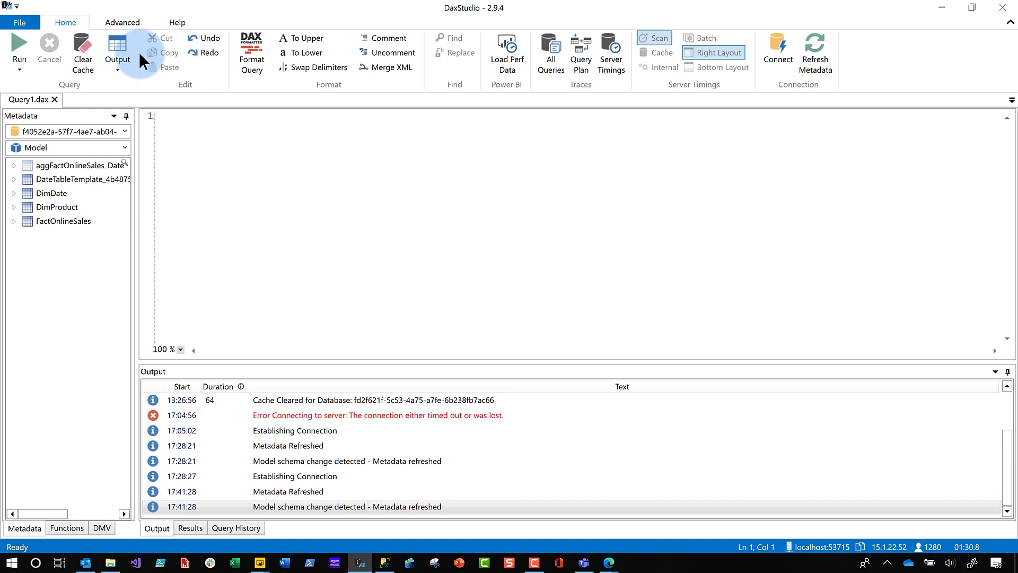
left_click(88, 47)
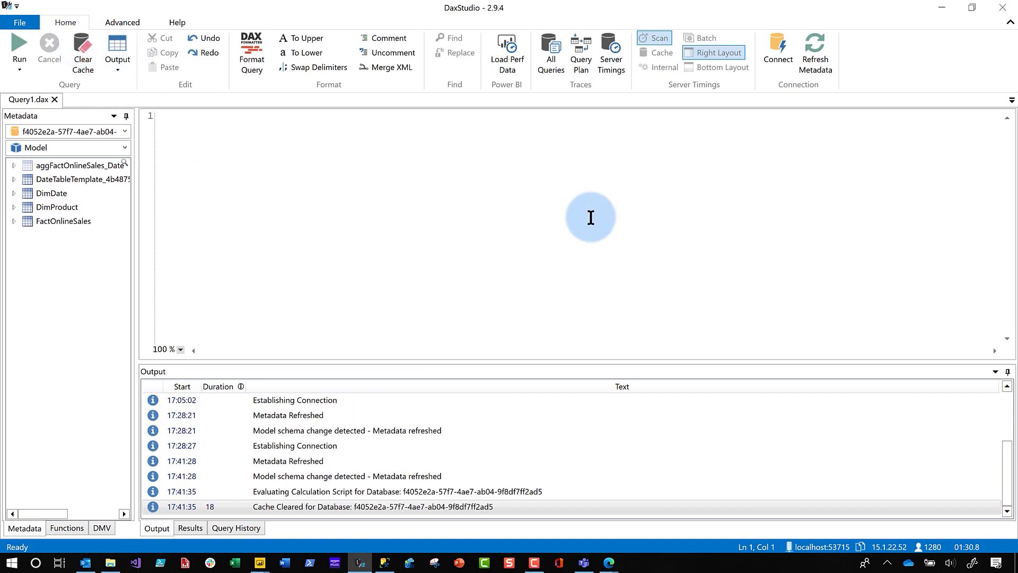
left_click(941, 8)
left_click(676, 52)
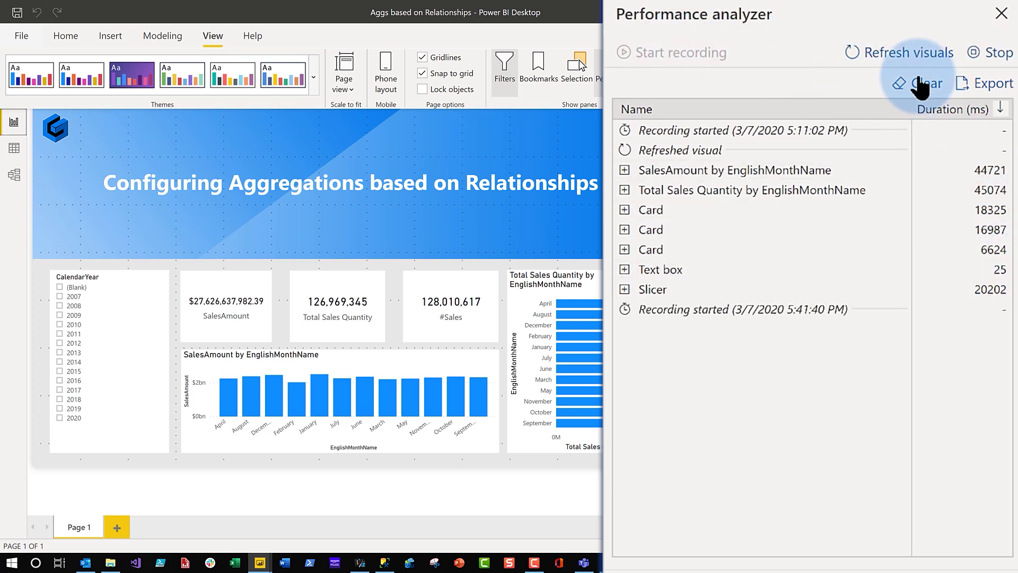
left_click(903, 57)
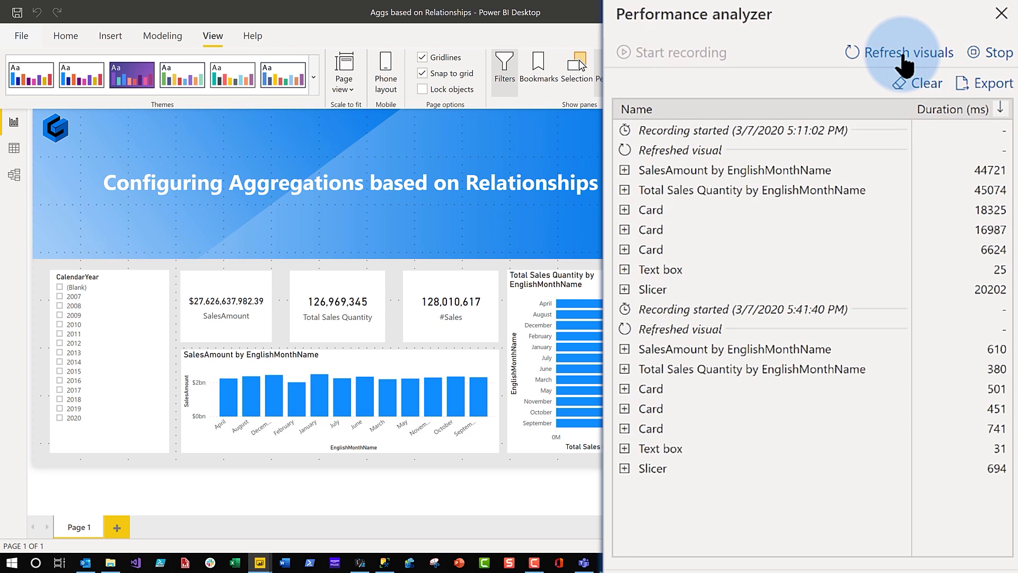